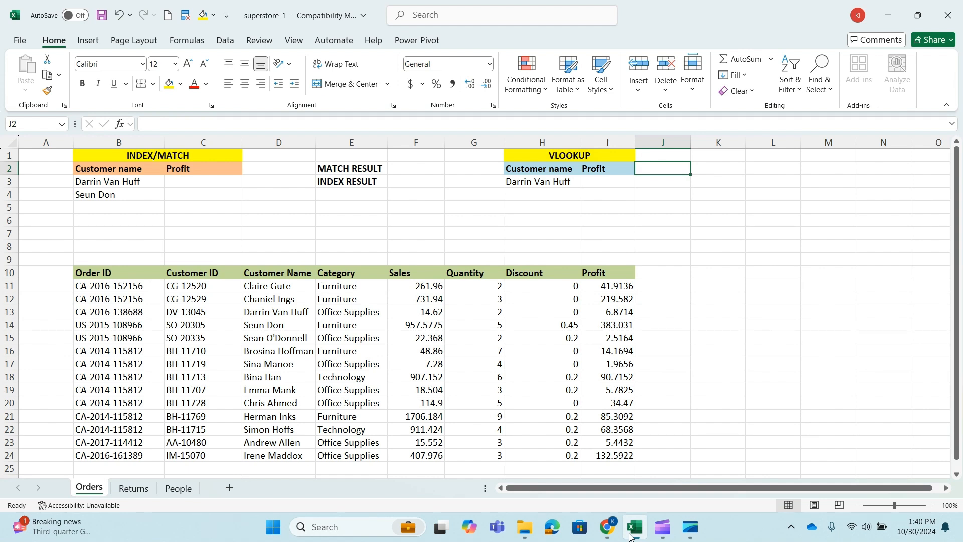
# Look up the customer's profit in I3 with the exact-match formula =VLOOKUP(H3,D11:I24,6,0)
pyautogui.click(147, 157)
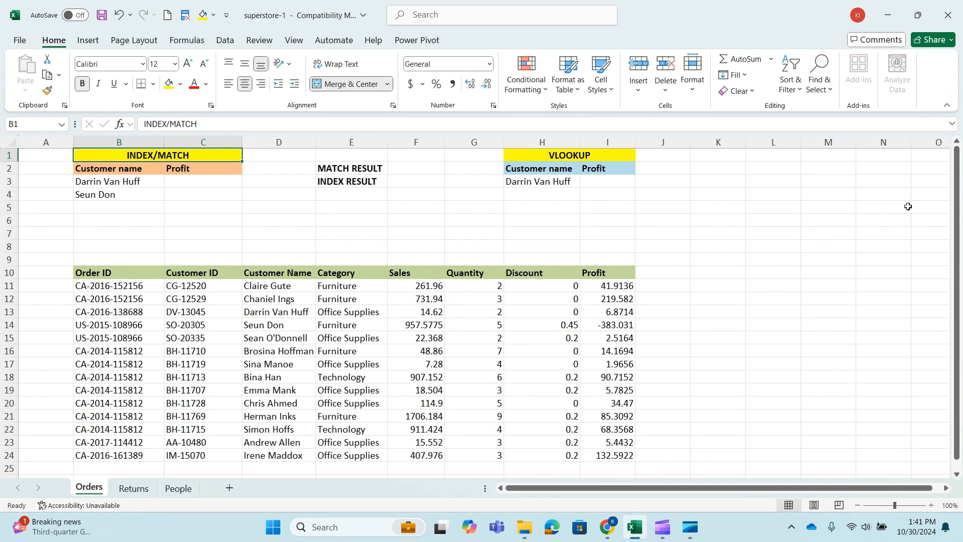
pyautogui.click(603, 156)
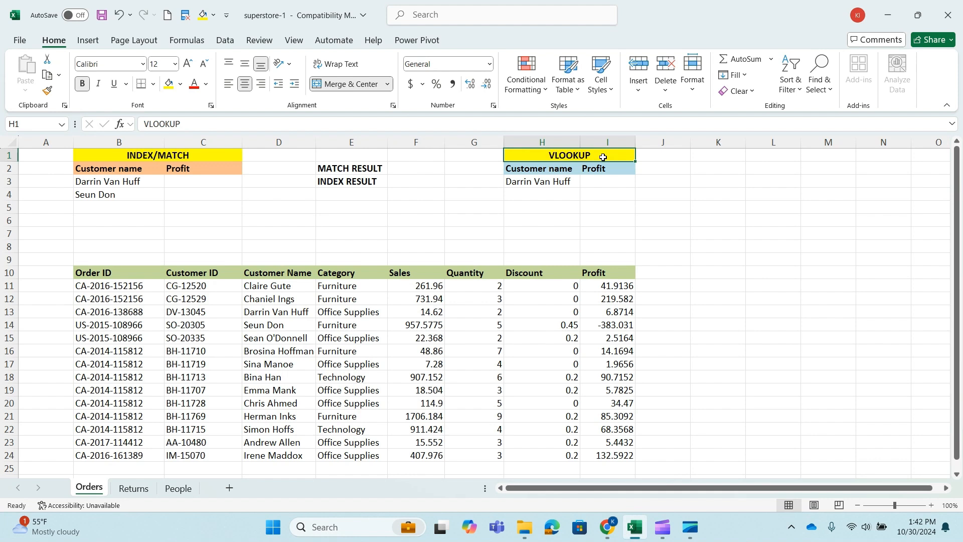
pyautogui.click(597, 182)
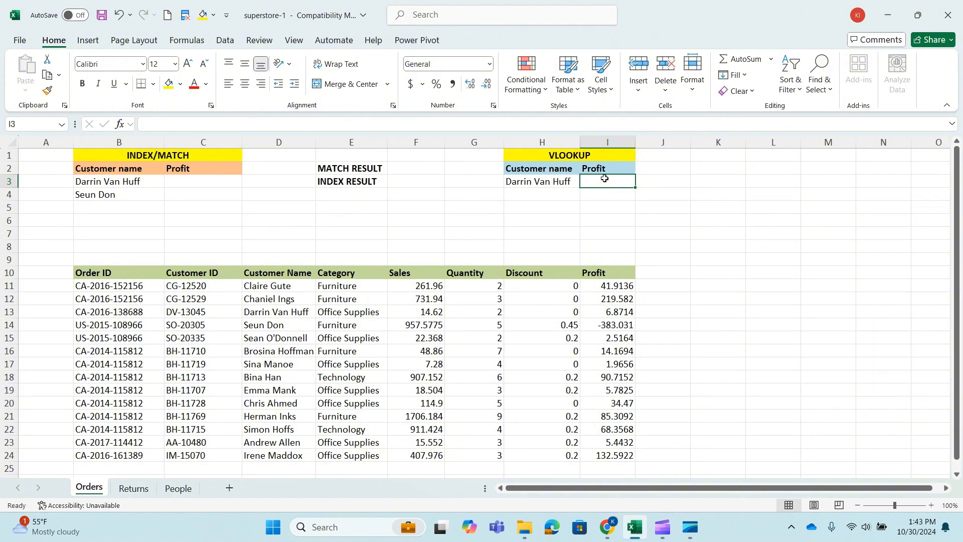
pyautogui.write('=VLOOKUP(')
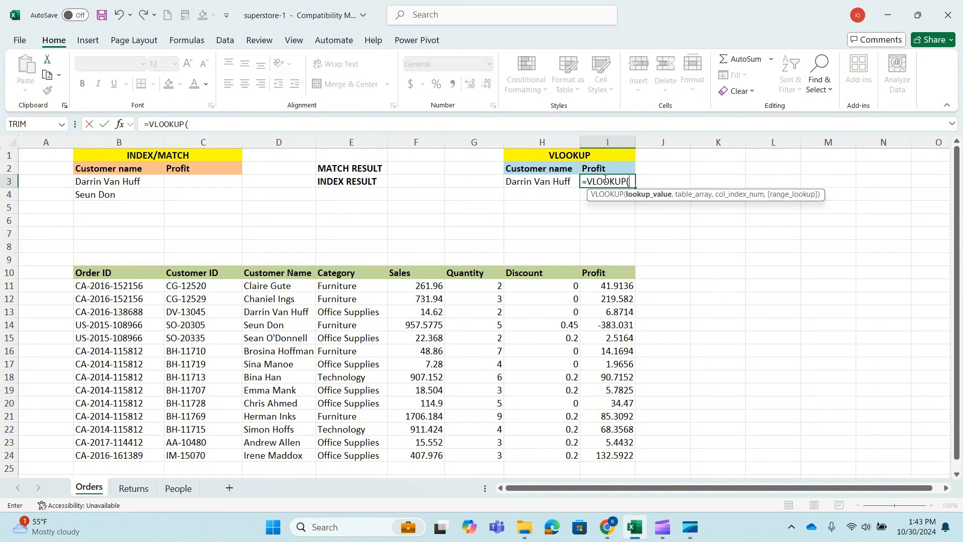
pyautogui.click(527, 182)
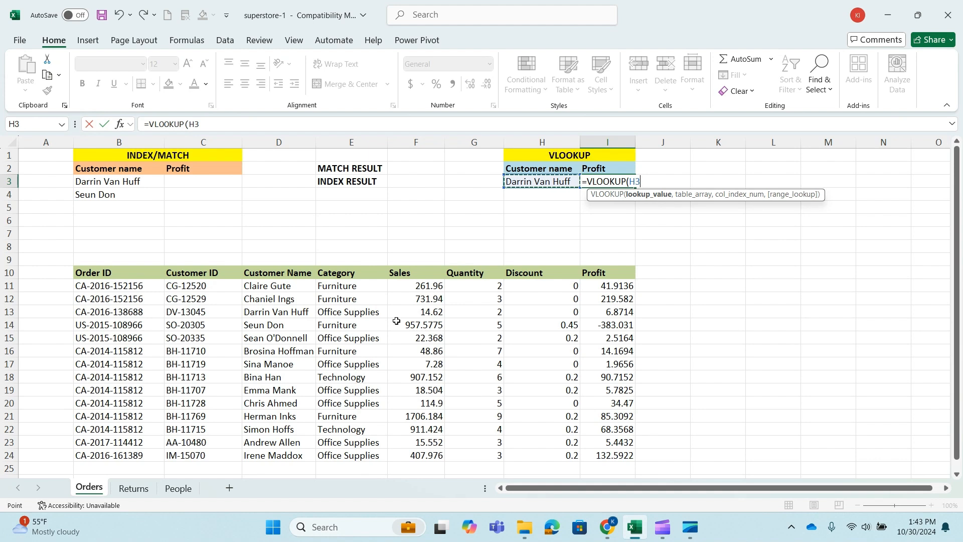
pyautogui.write(',')
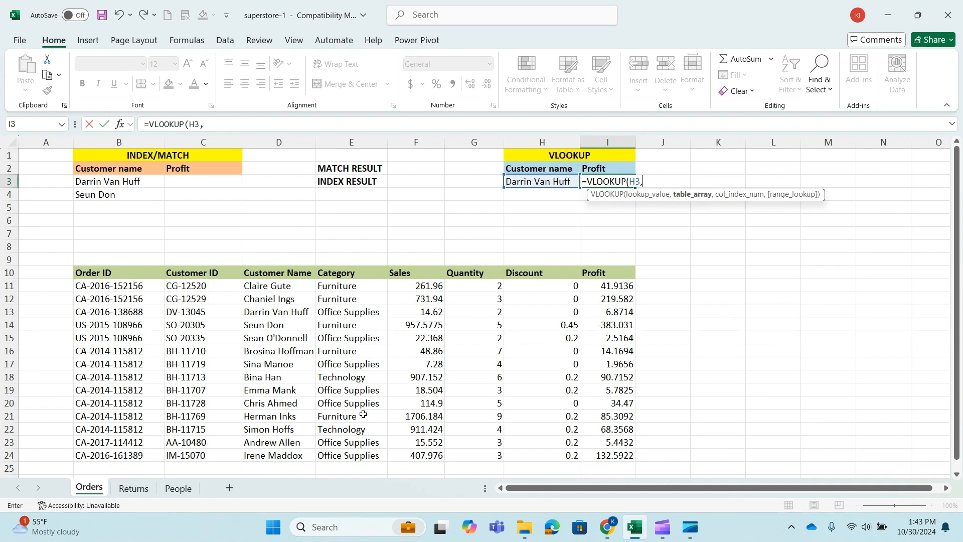
pyautogui.click(298, 287)
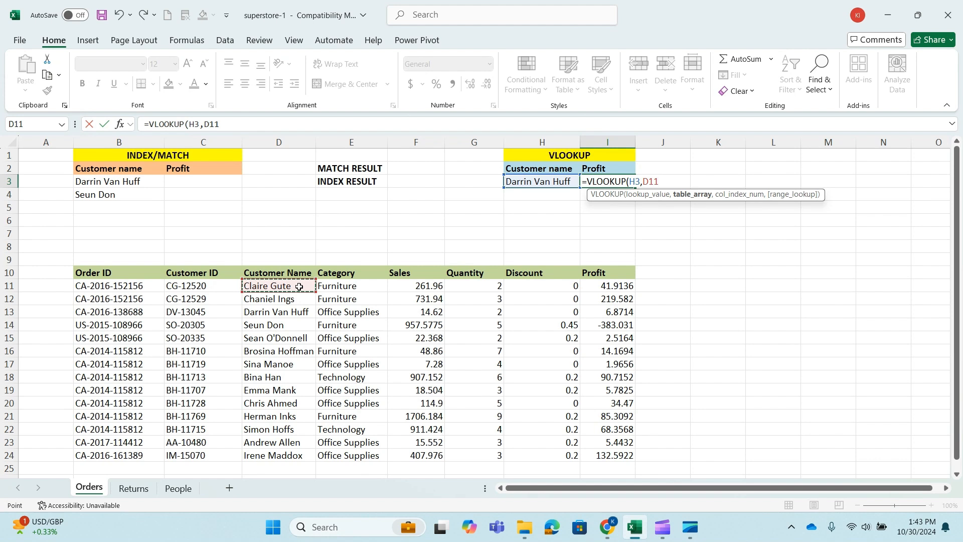
pyautogui.hotkey('ctrl', 'shift', 'Right')
pyautogui.hotkey('ctrl', 'shift', 'Down')
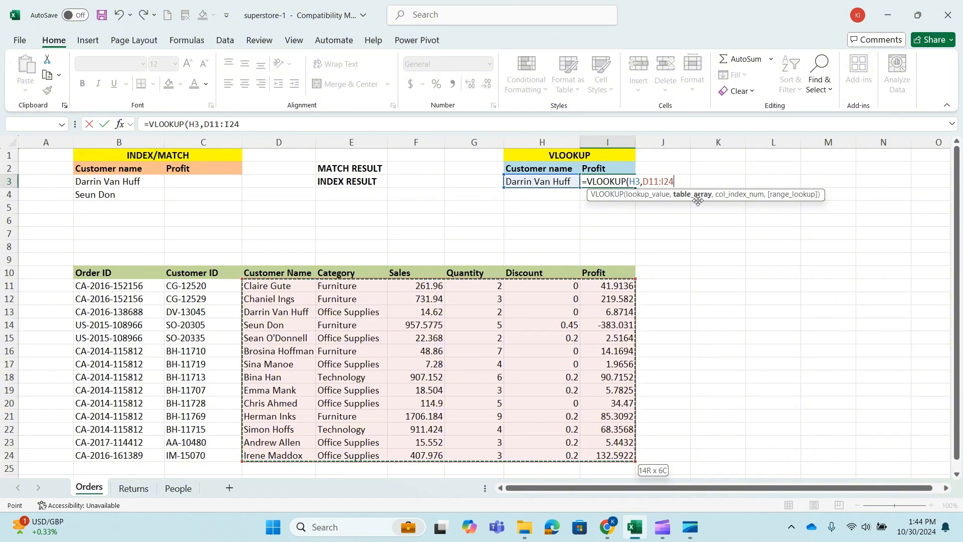
pyautogui.write(',')
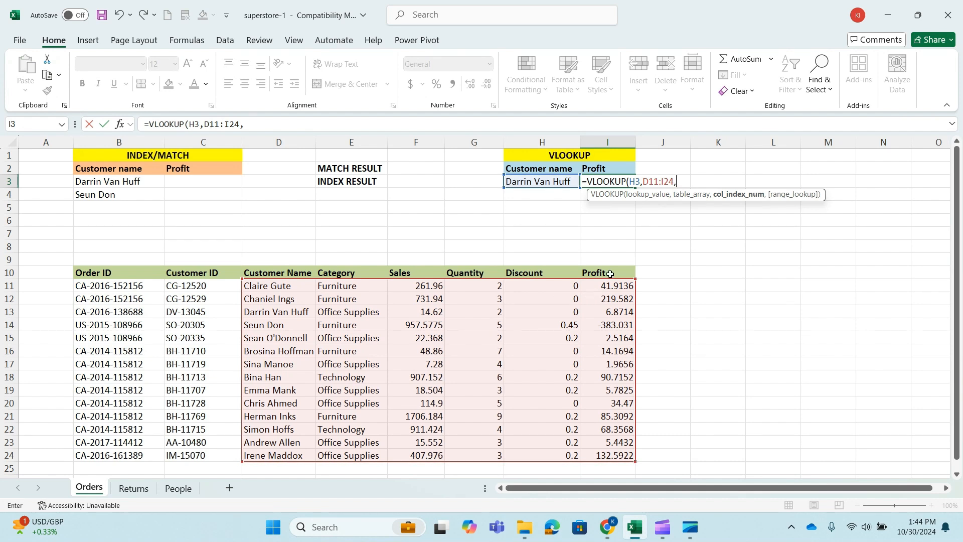
pyautogui.write('6,')
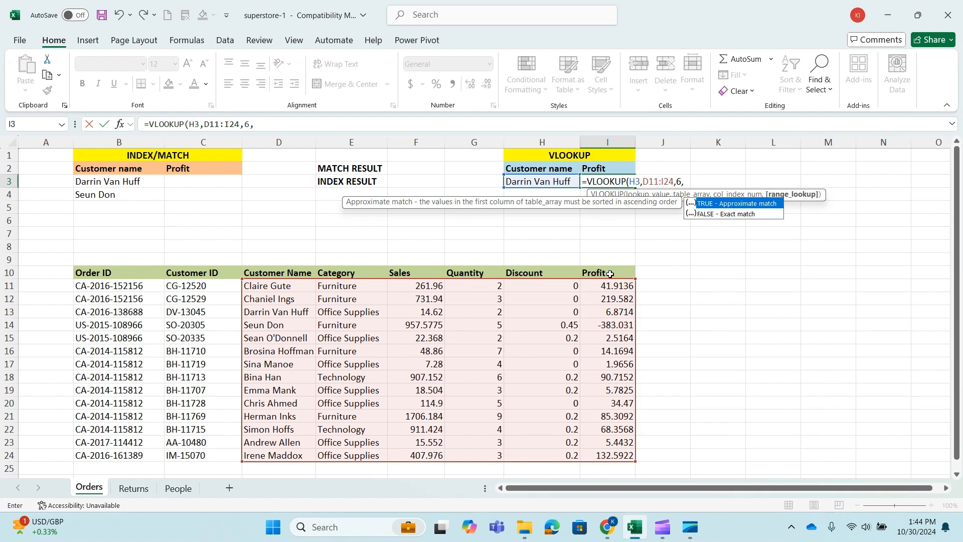
pyautogui.write('0')
pyautogui.press('Return')
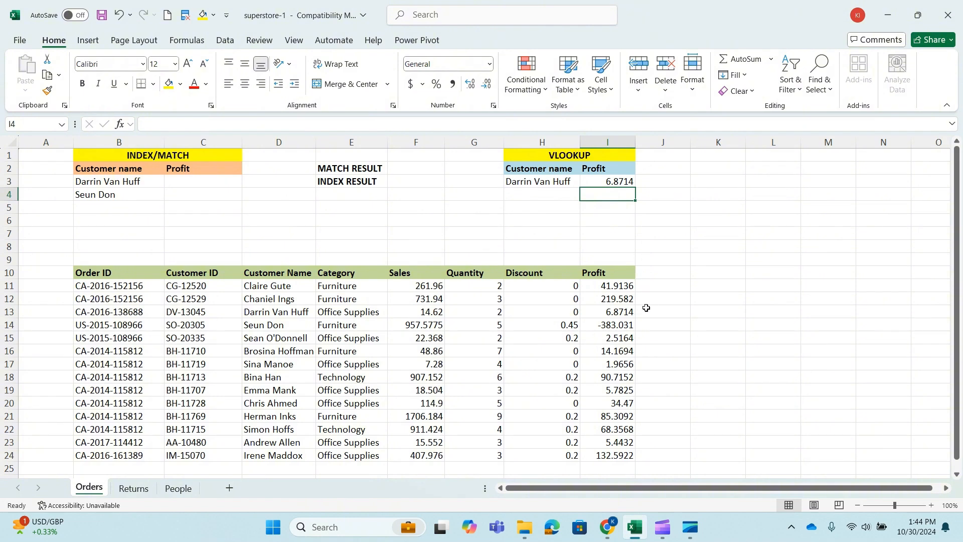
# Check the VLOOKUP formula in I3 against the customer's profit in row 13, and review the MATCH and INDEX result labels
pyautogui.click(622, 312)
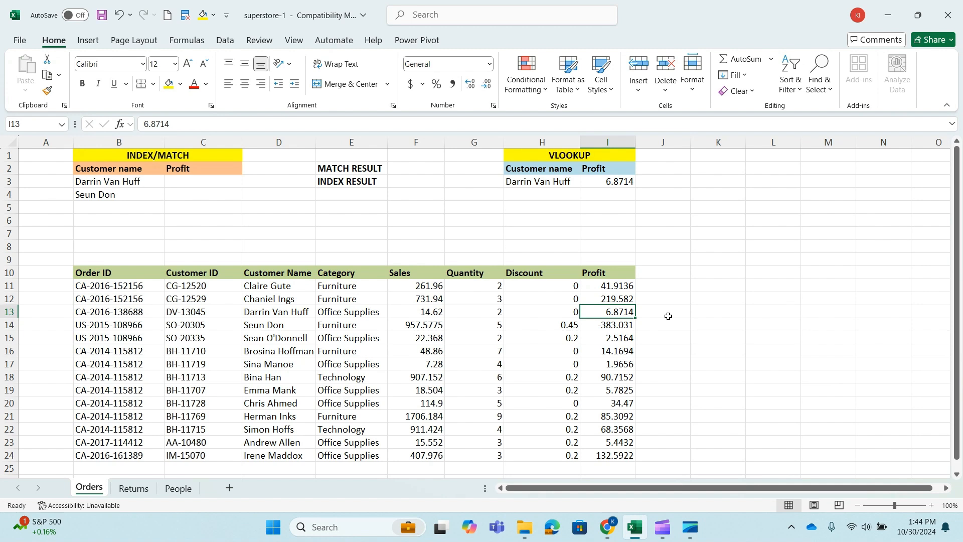
pyautogui.click(611, 181)
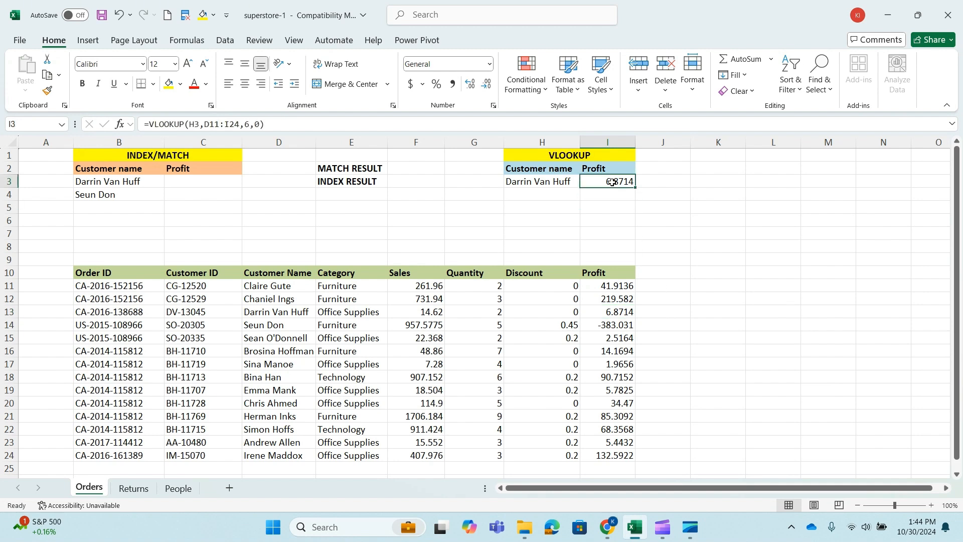
pyautogui.click(218, 124)
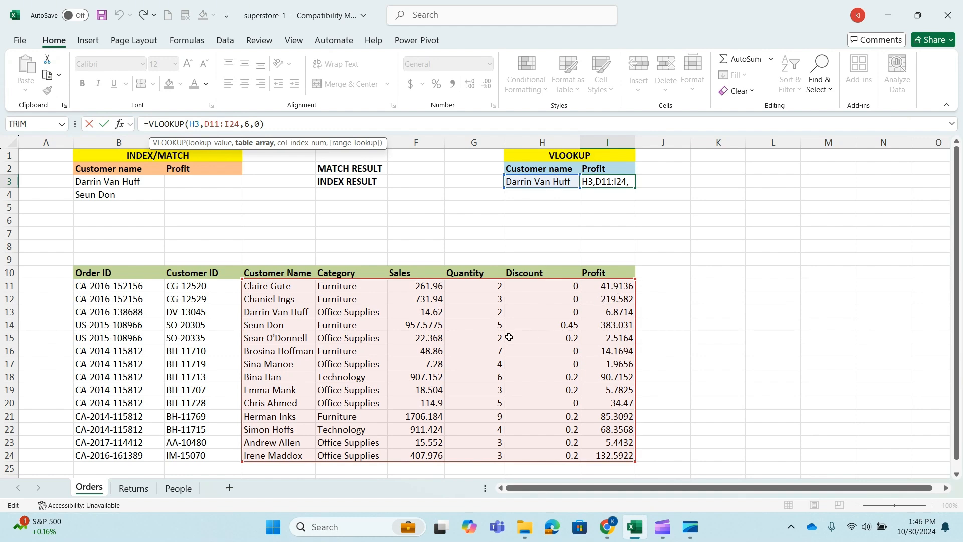
pyautogui.click(104, 124)
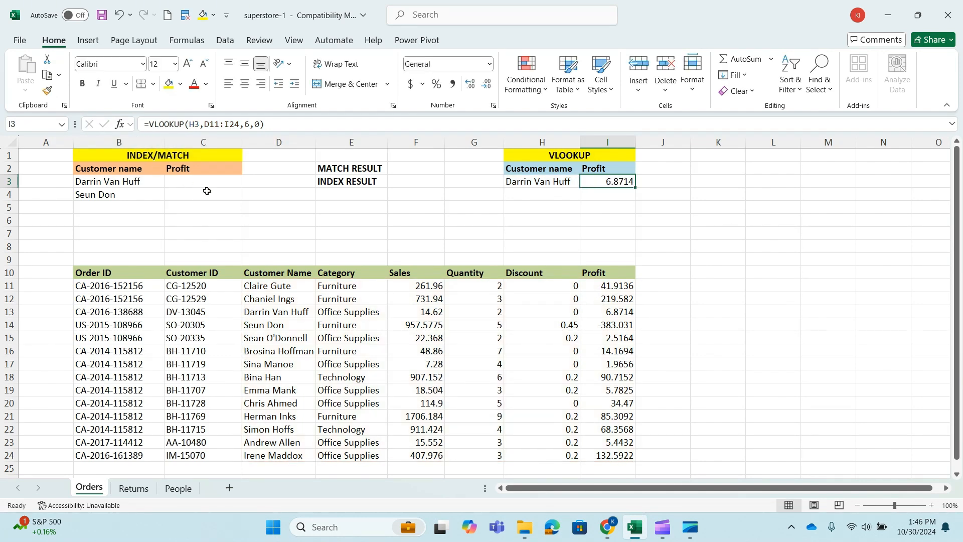
pyautogui.click(368, 169)
pyautogui.click(360, 185)
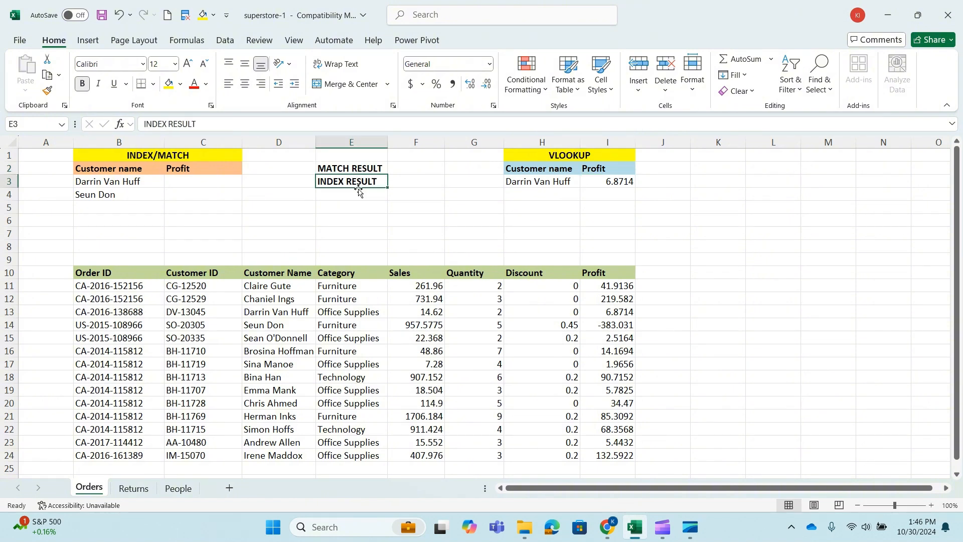
pyautogui.click(362, 167)
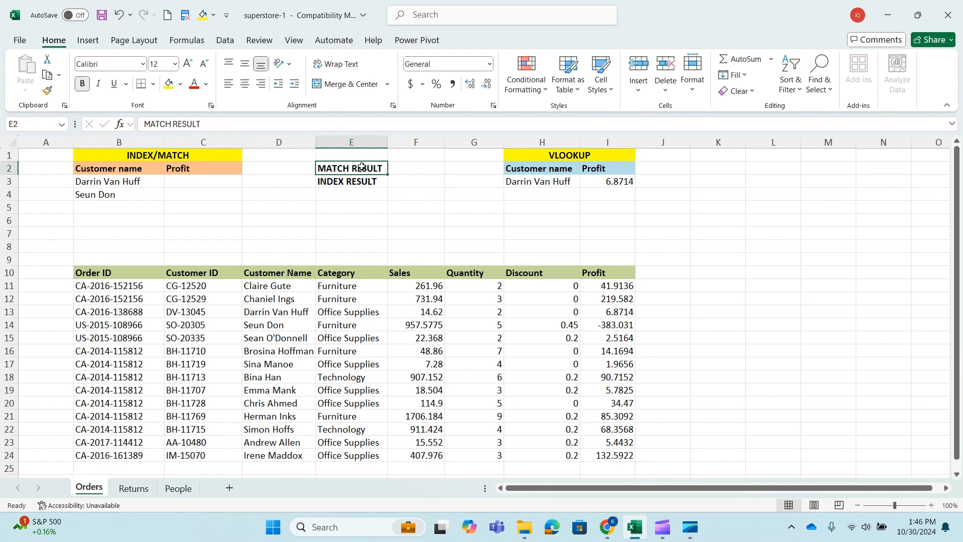
pyautogui.click(377, 180)
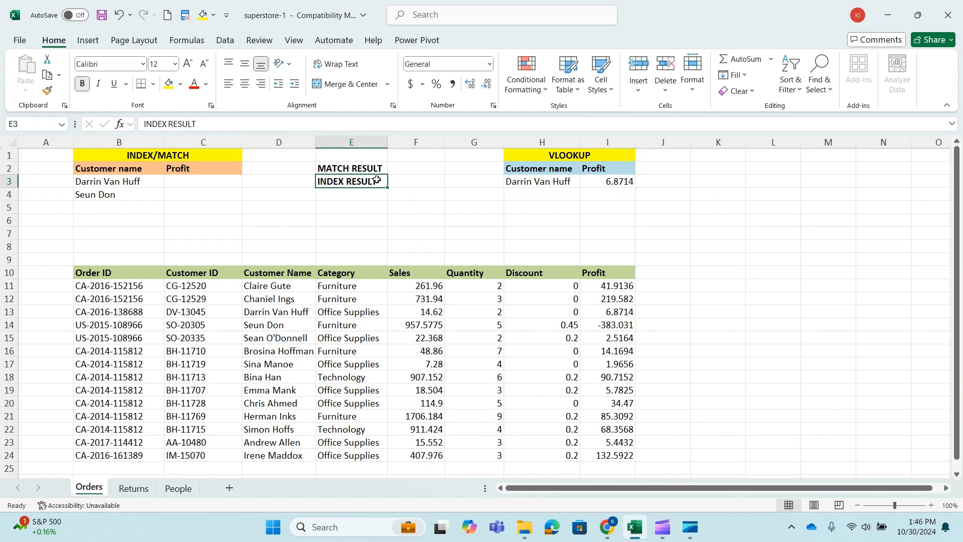
pyautogui.click(613, 287)
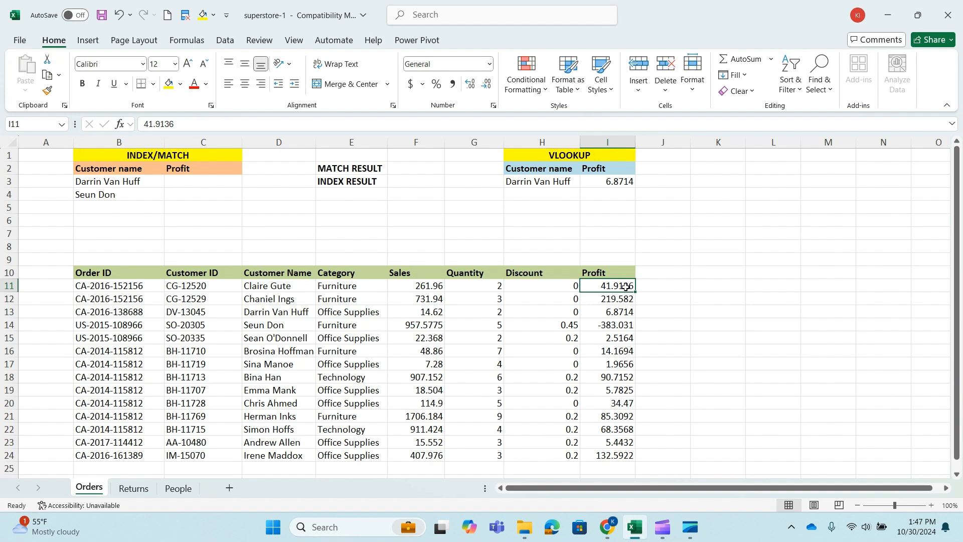
# Find the customer's row position within the Customer Name column by entering =MATCH(B3,D11:D24,0) in F2
pyautogui.click(418, 171)
pyautogui.write('=')
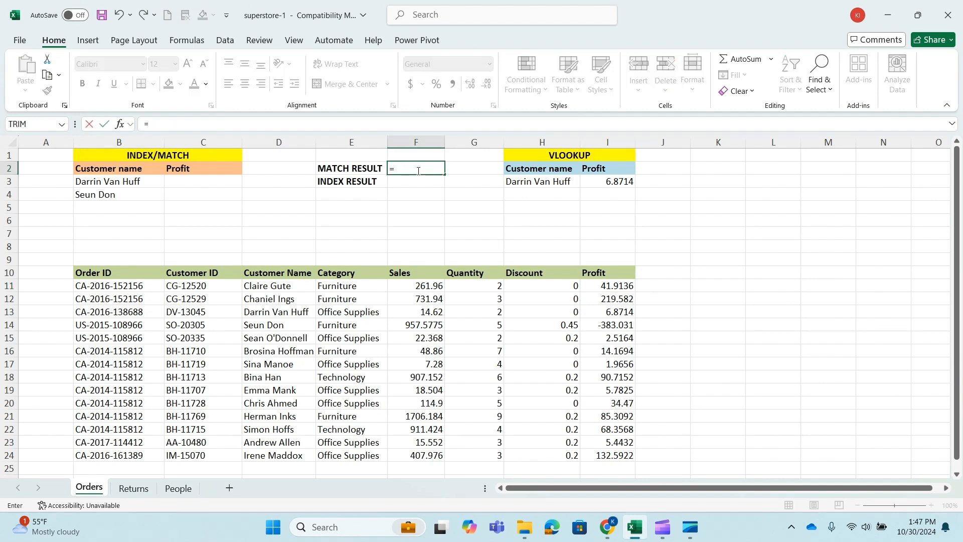
pyautogui.write('MATCH(')
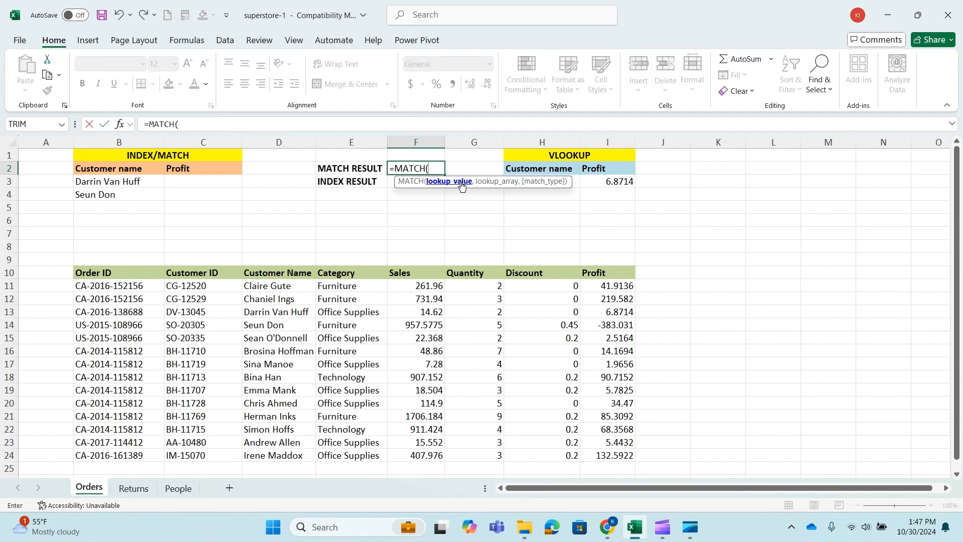
pyautogui.click(131, 183)
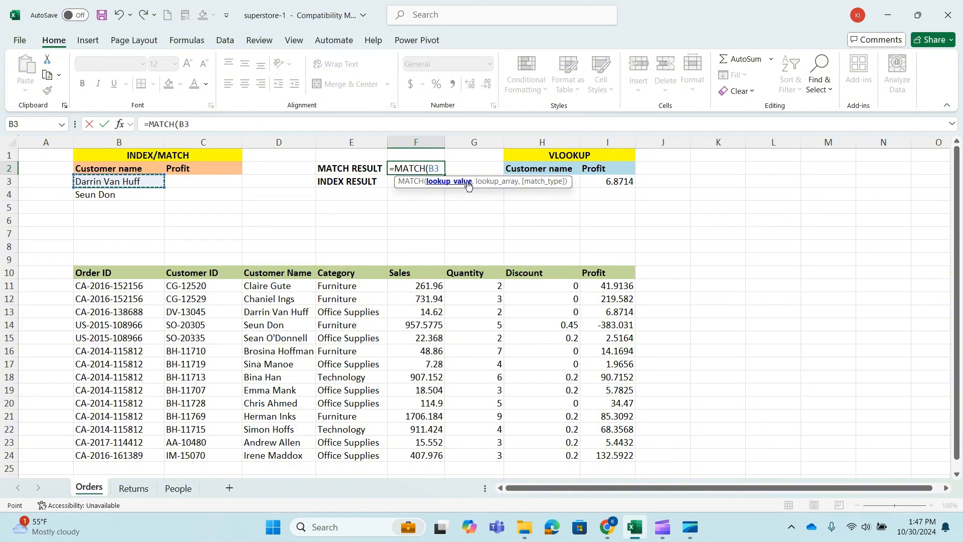
pyautogui.write(',')
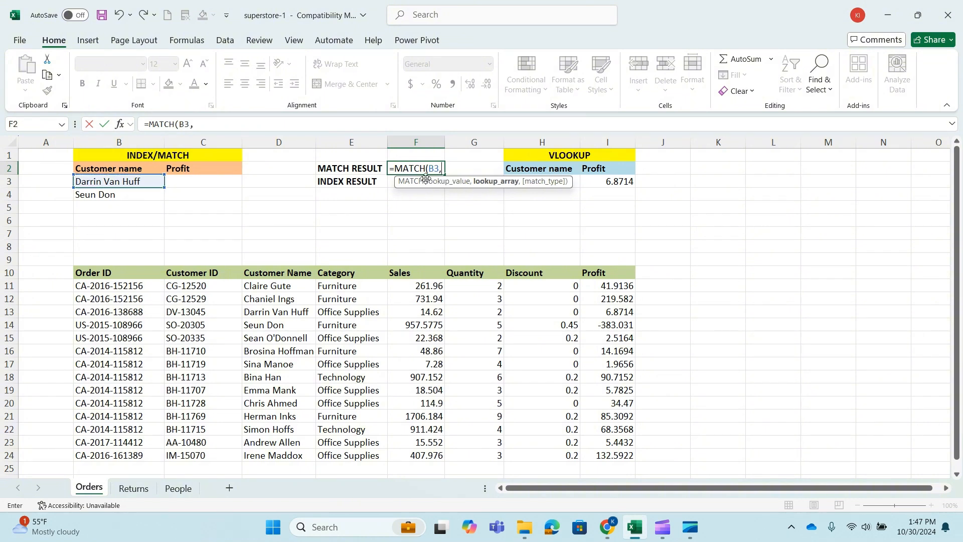
pyautogui.moveTo(200, 273); pyautogui.dragTo(203, 279)
pyautogui.moveTo(273, 286); pyautogui.dragTo(272, 448)
pyautogui.write(',')
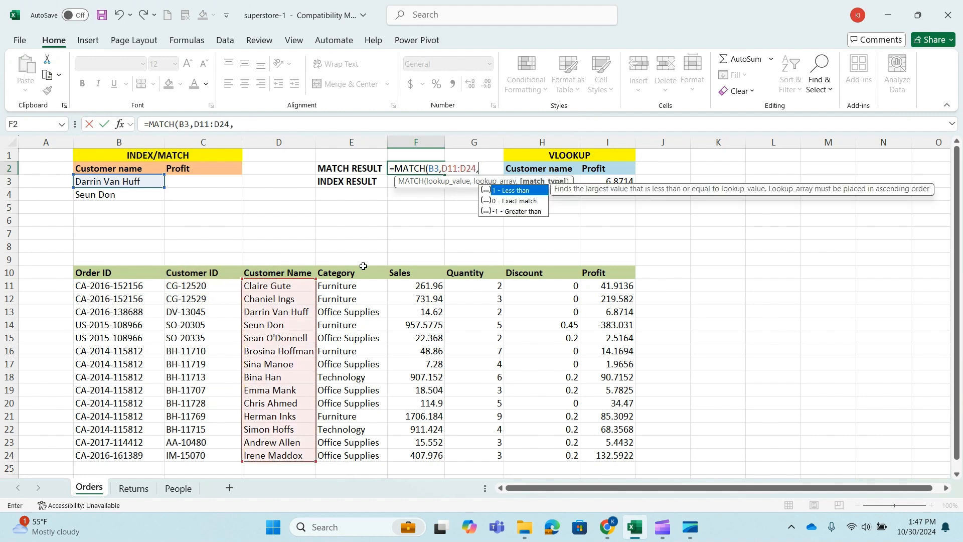
pyautogui.write('0)')
pyautogui.press('Return')
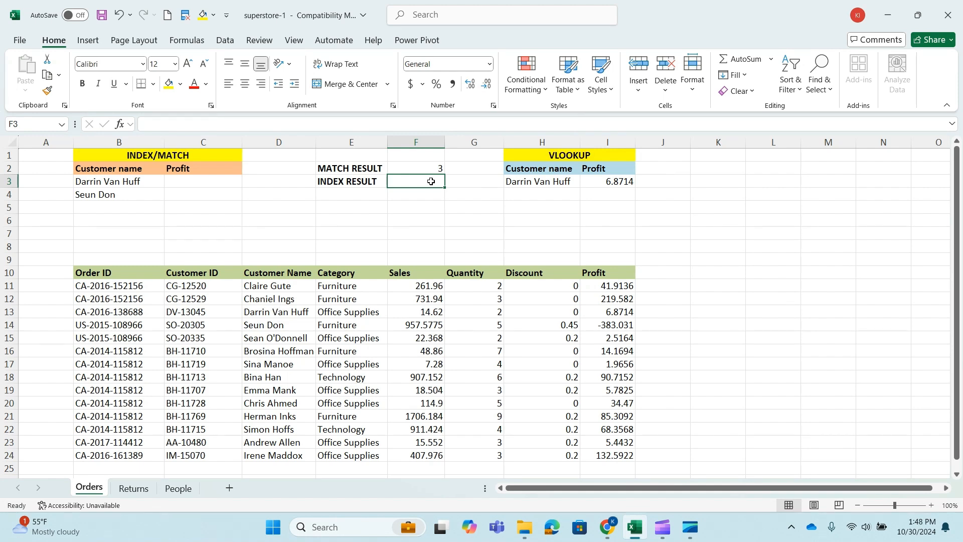
# Retrieve the profit from row 3, column 8 of the order table by entering =INDEX(B11:I24,3,8) in F3
pyautogui.write('=IN')
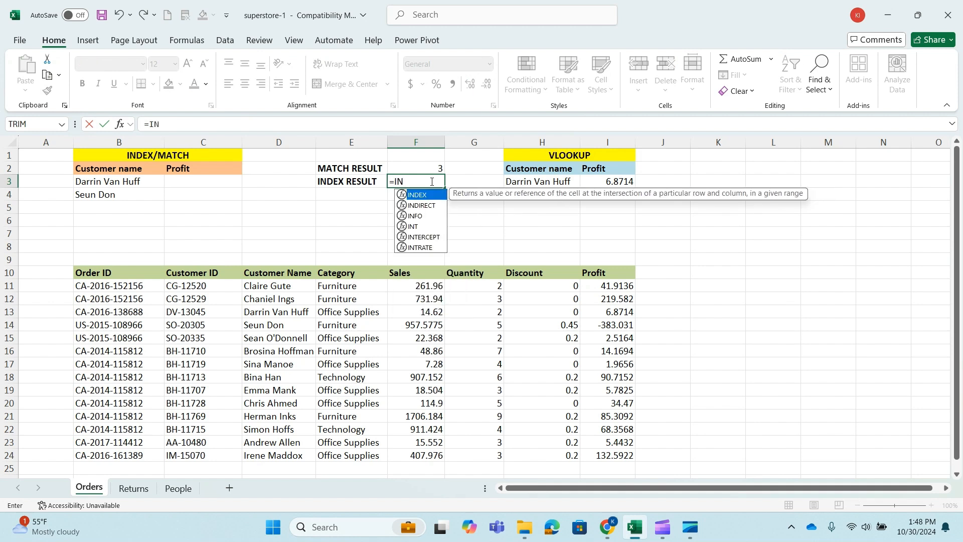
pyautogui.press('Tab')
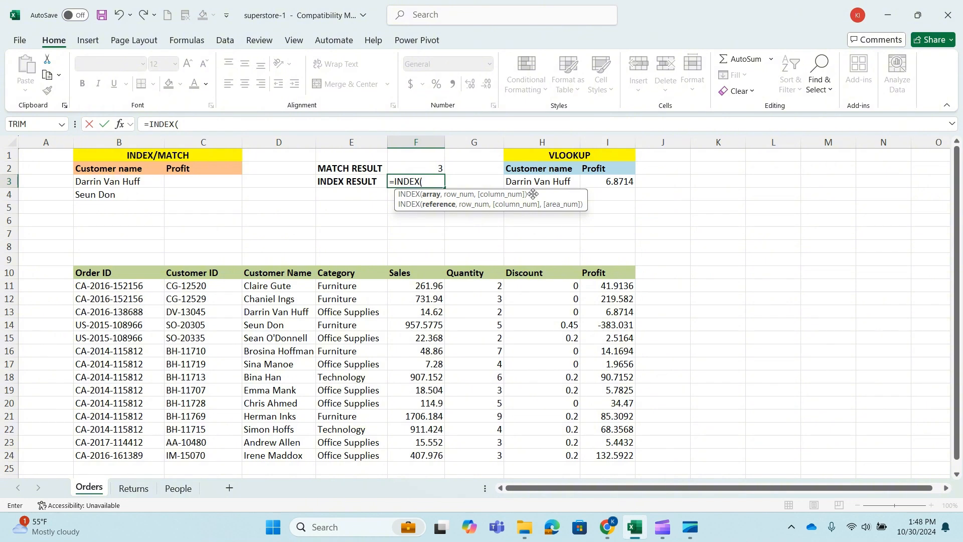
pyautogui.moveTo(81, 285); pyautogui.dragTo(609, 449)
pyautogui.write(',')
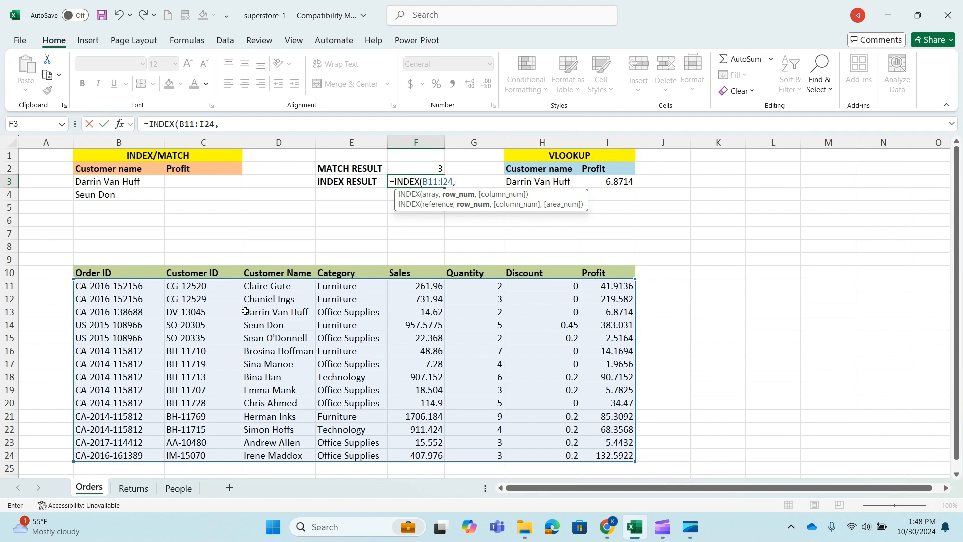
pyautogui.write('3,')
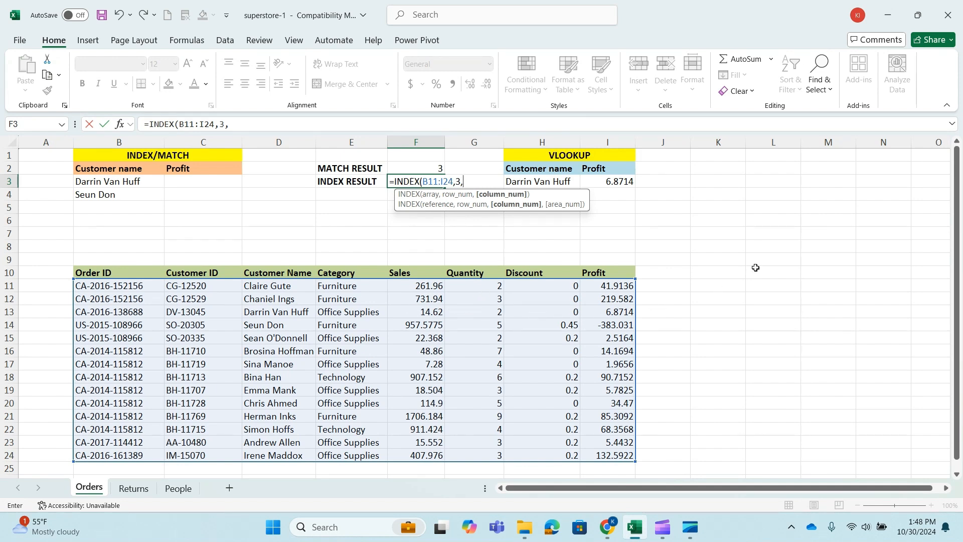
pyautogui.write('8)')
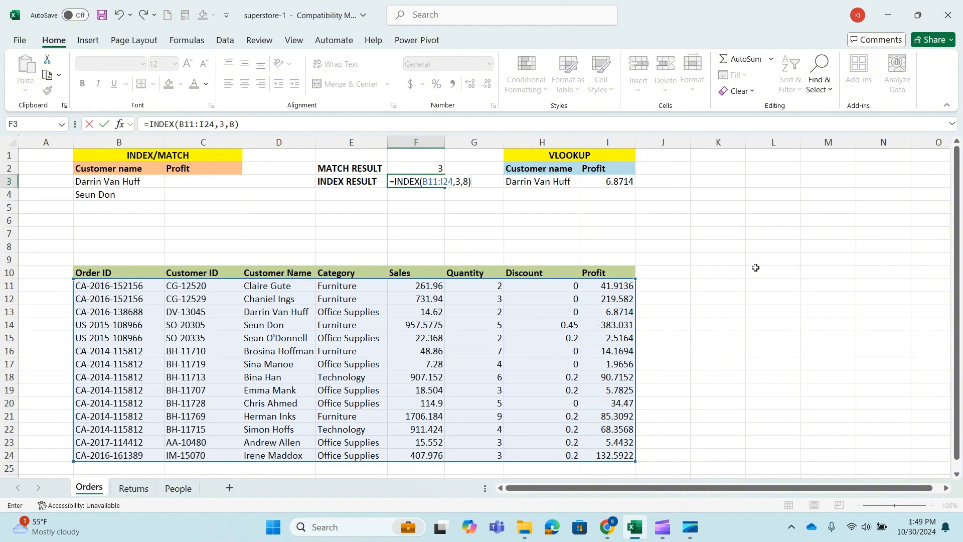
pyautogui.press('Return')
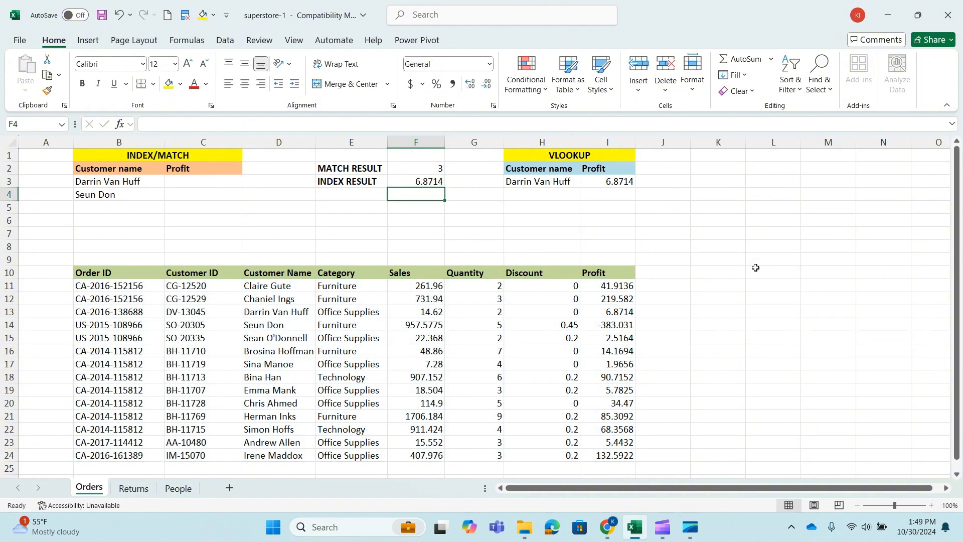
# Compare the INDEX formula in F3 with the VLOOKUP formula in I3, and review the MATCH formula in F2
pyautogui.click(429, 183)
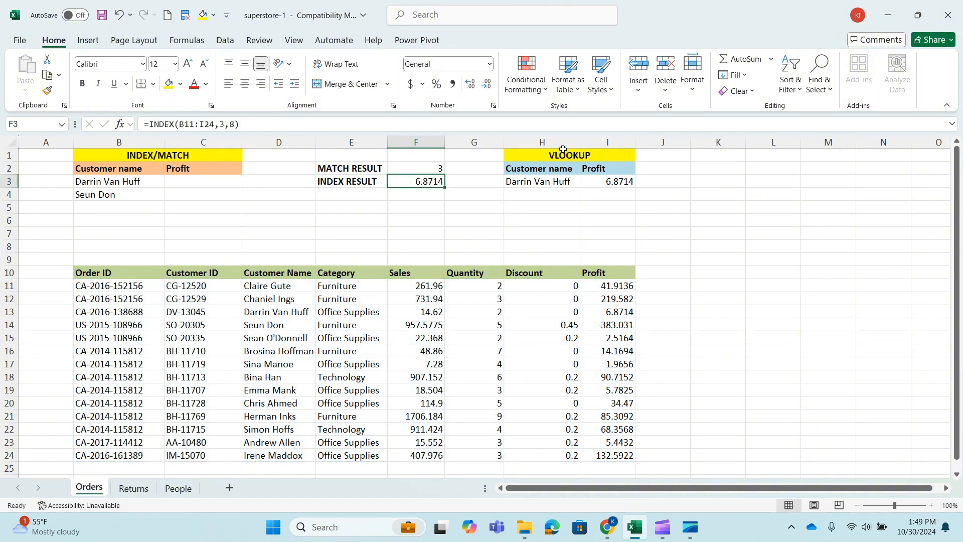
pyautogui.click(631, 183)
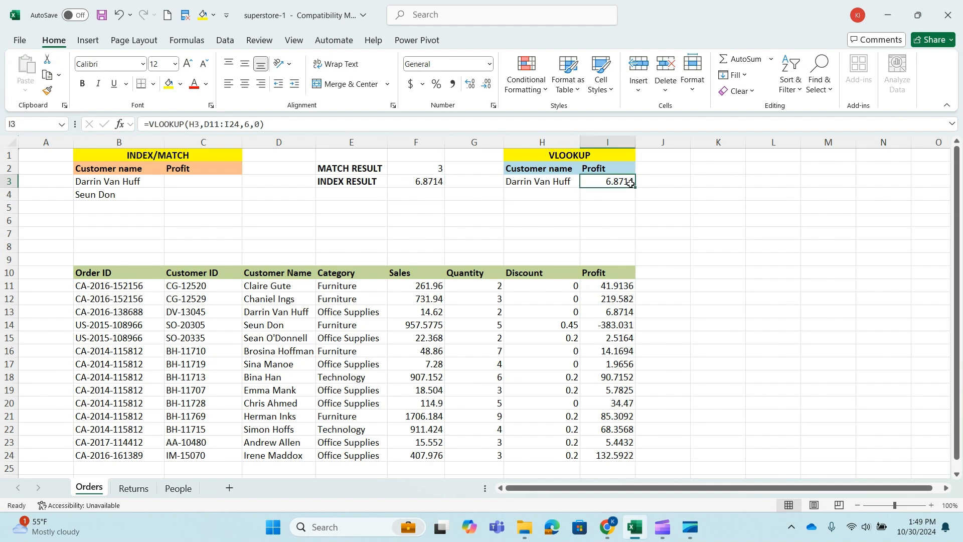
pyautogui.click(432, 180)
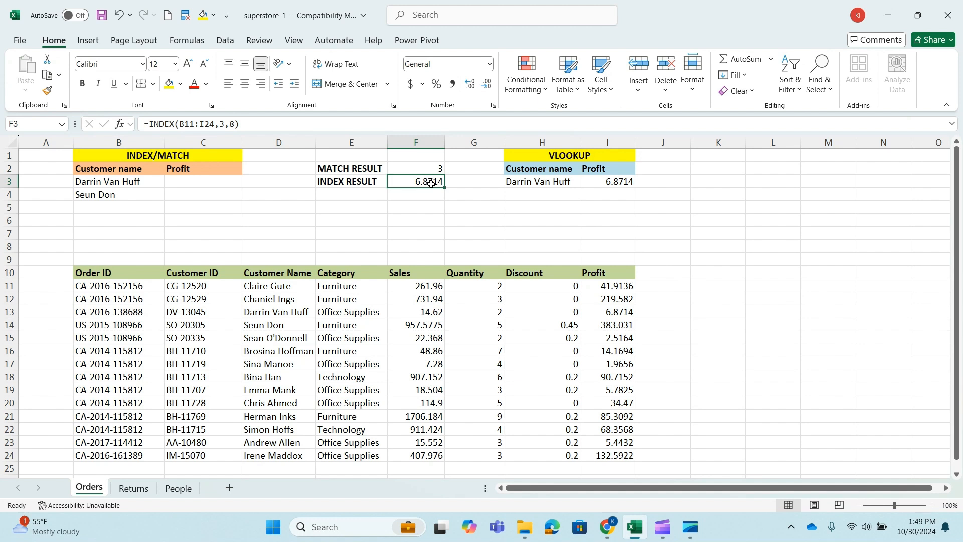
pyautogui.click(430, 168)
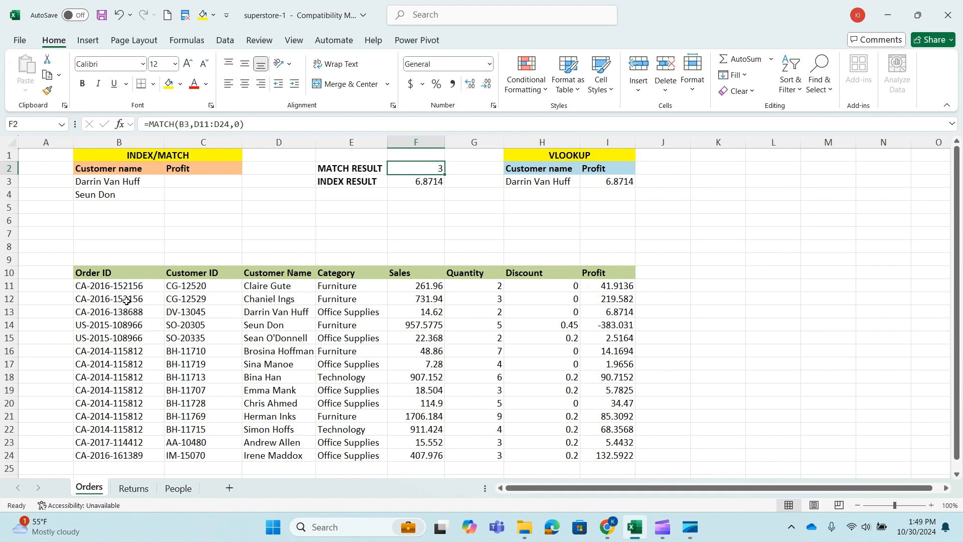
# Begin an INDEX formula in C3 that uses the Profit values I11:I24 as its array
pyautogui.click(278, 314)
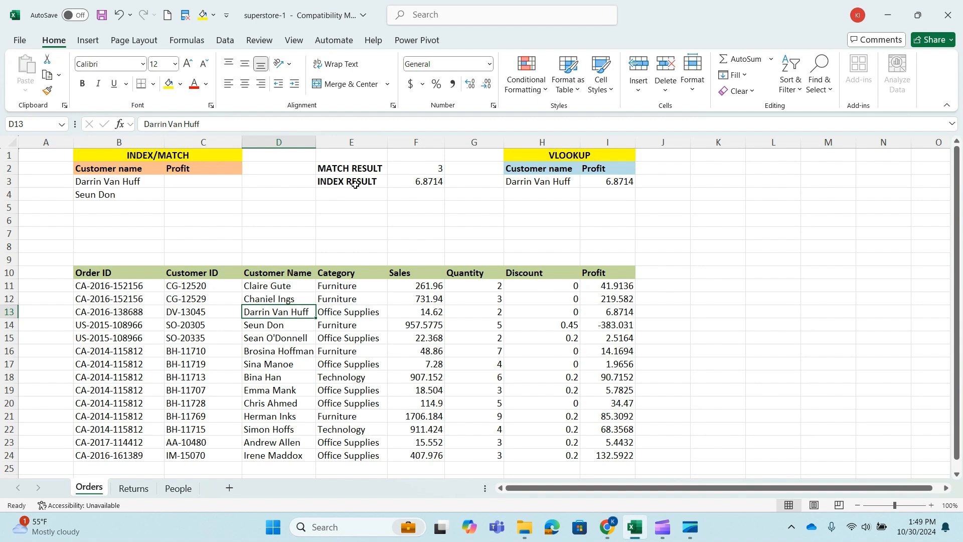
pyautogui.click(188, 183)
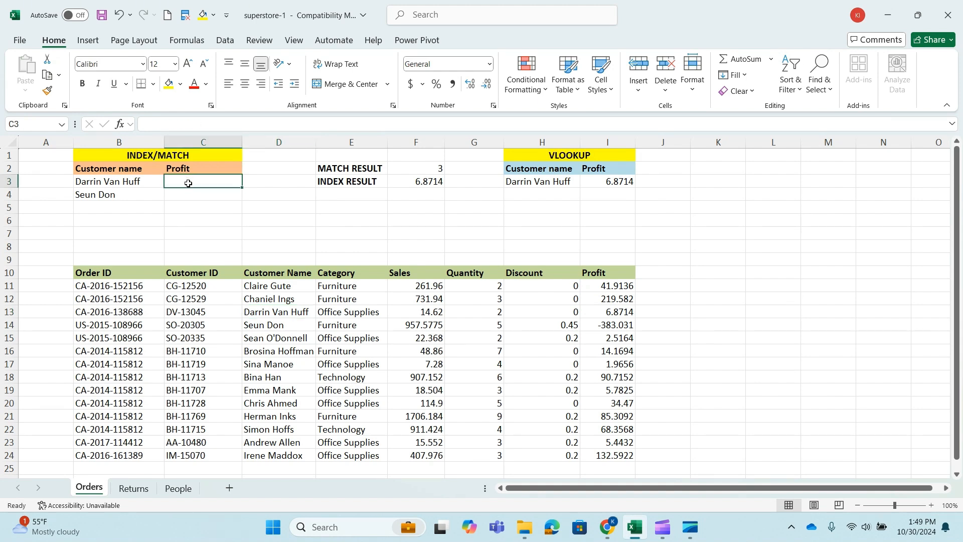
pyautogui.write('=')
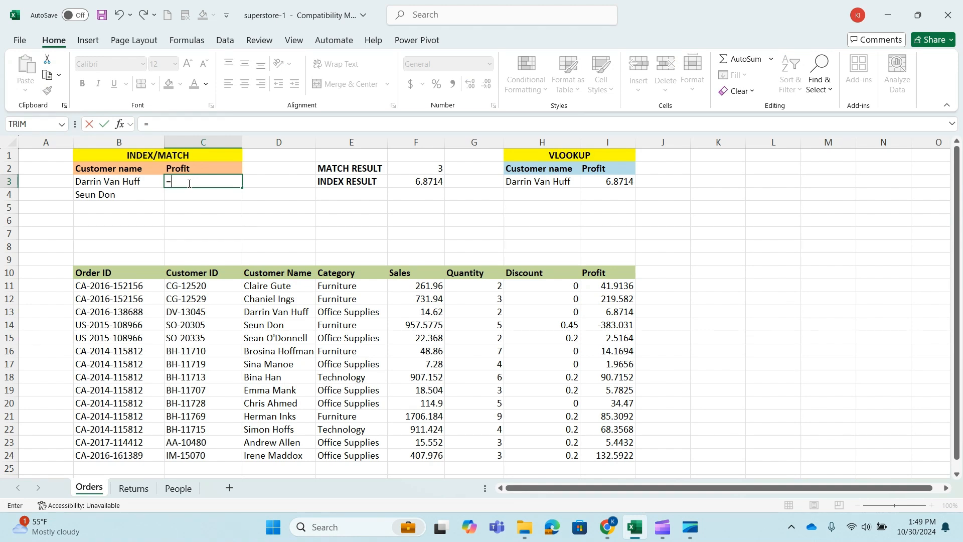
pyautogui.write('INDEX(')
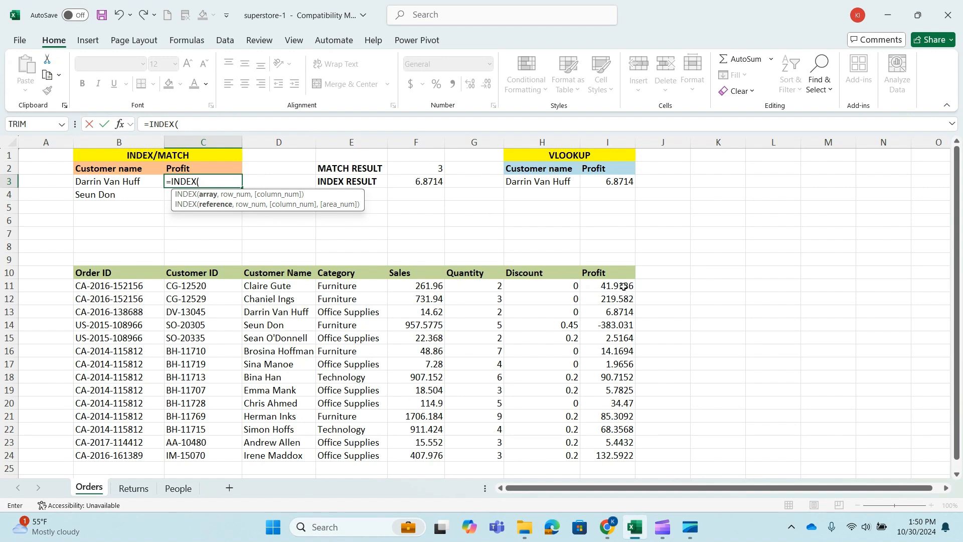
pyautogui.moveTo(625, 288); pyautogui.dragTo(621, 454)
pyautogui.write(',')
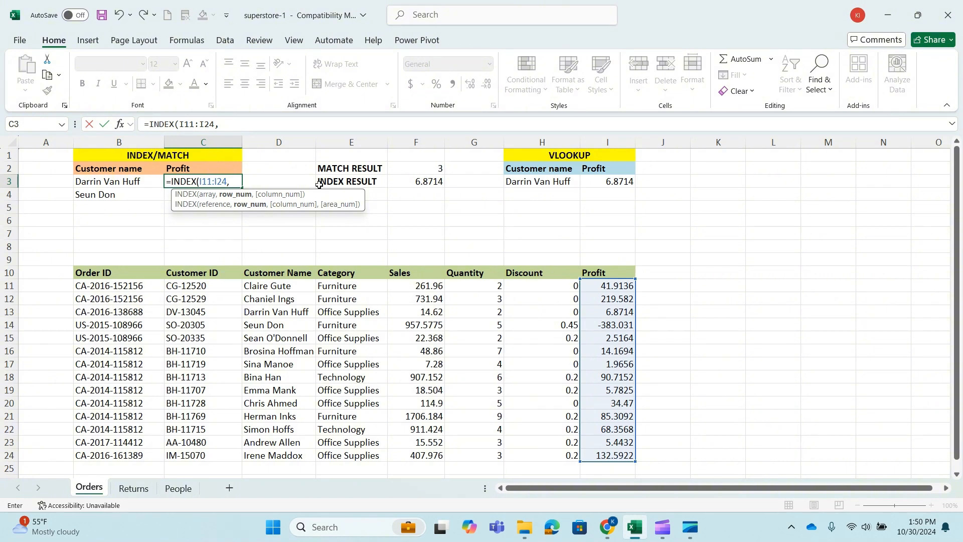
# Complete the INDEX formula in C3 by nesting MATCH(B3,D11:D24,0) as its row number
pyautogui.write('MA')
pyautogui.press('Tab')
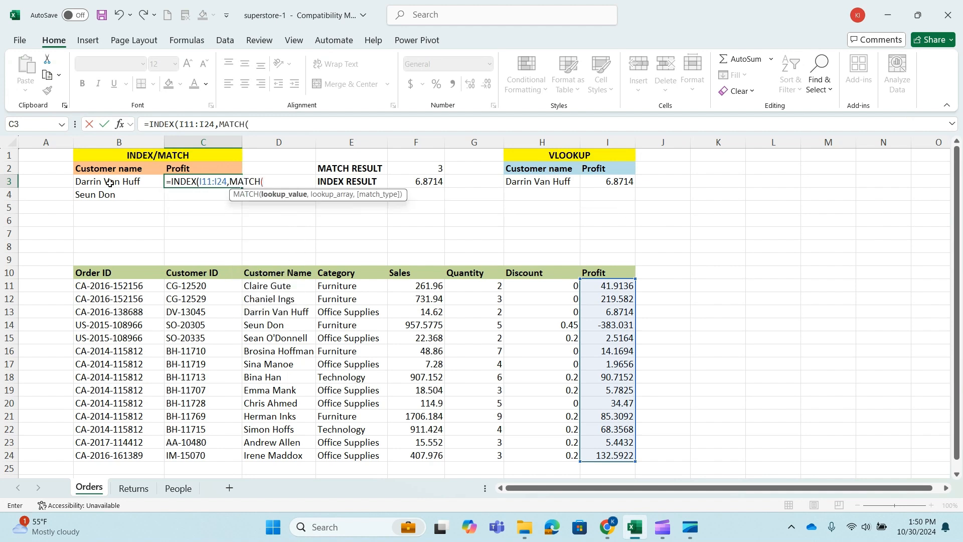
pyautogui.click(110, 183)
pyautogui.write(',')
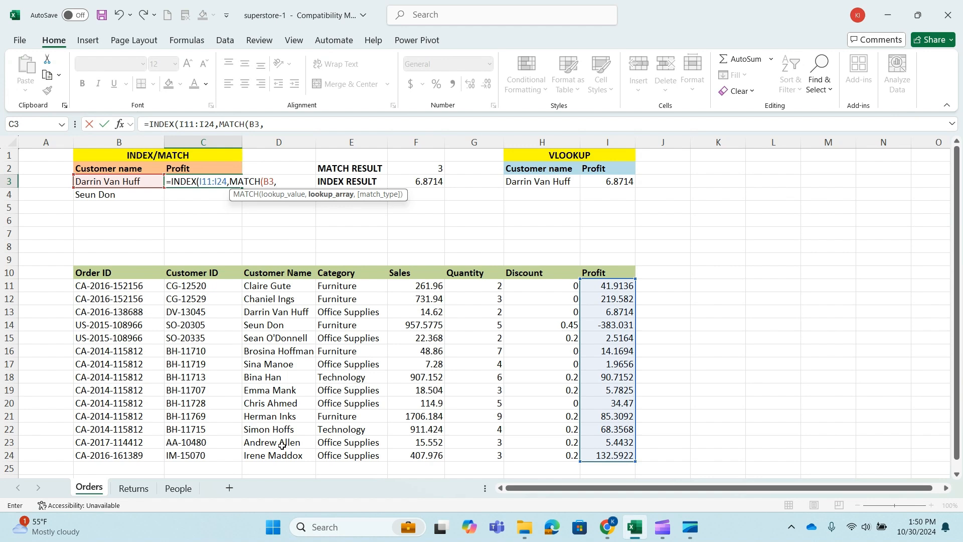
pyautogui.moveTo(289, 286); pyautogui.dragTo(296, 457)
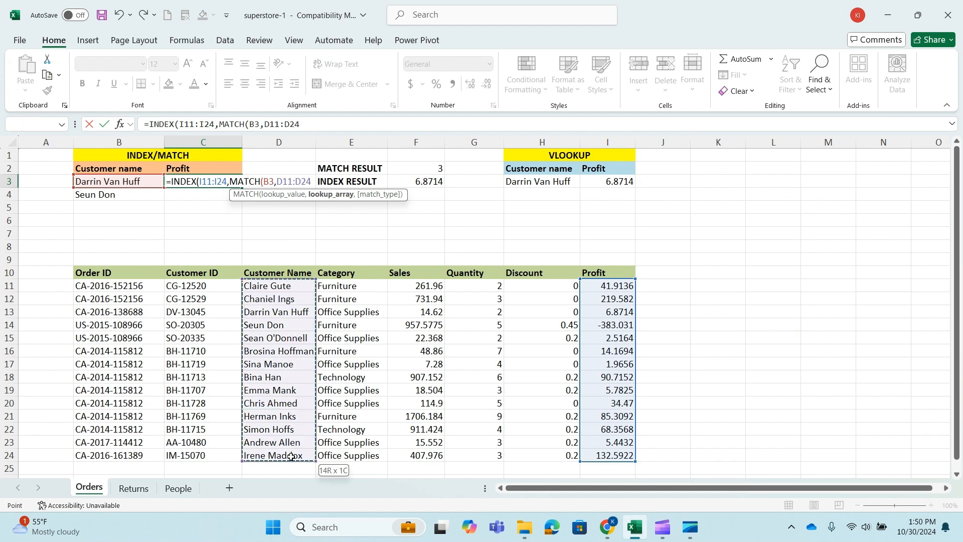
pyautogui.write(',')
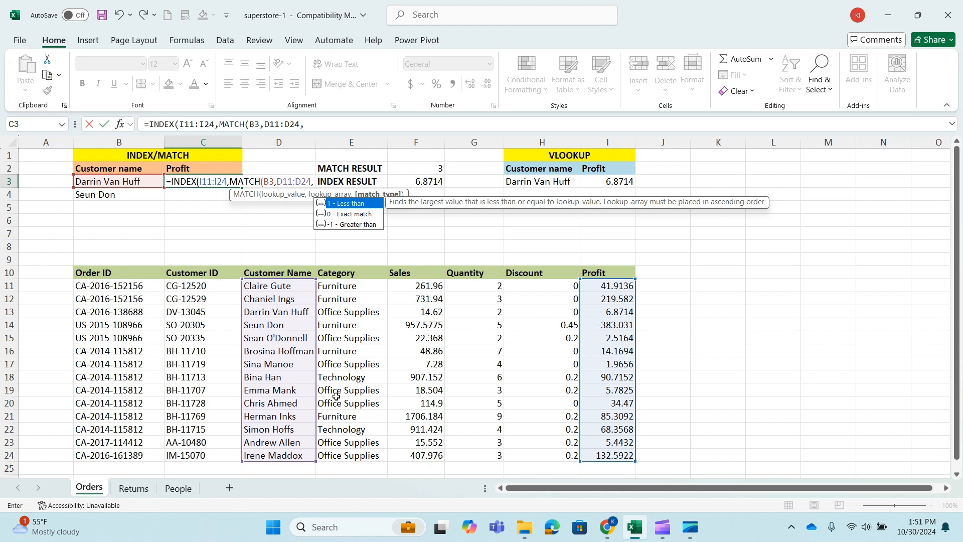
pyautogui.write('0)')
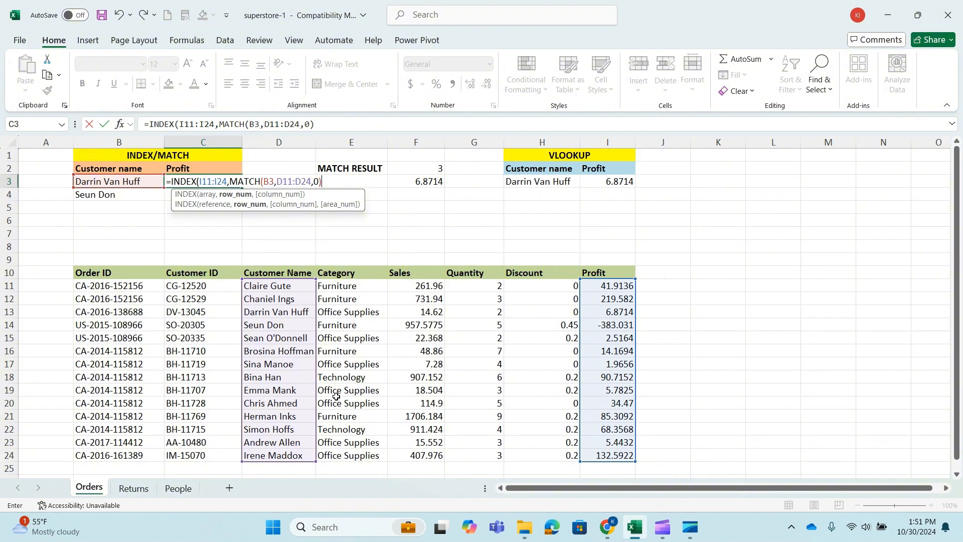
pyautogui.write(')')
pyautogui.press('Return')
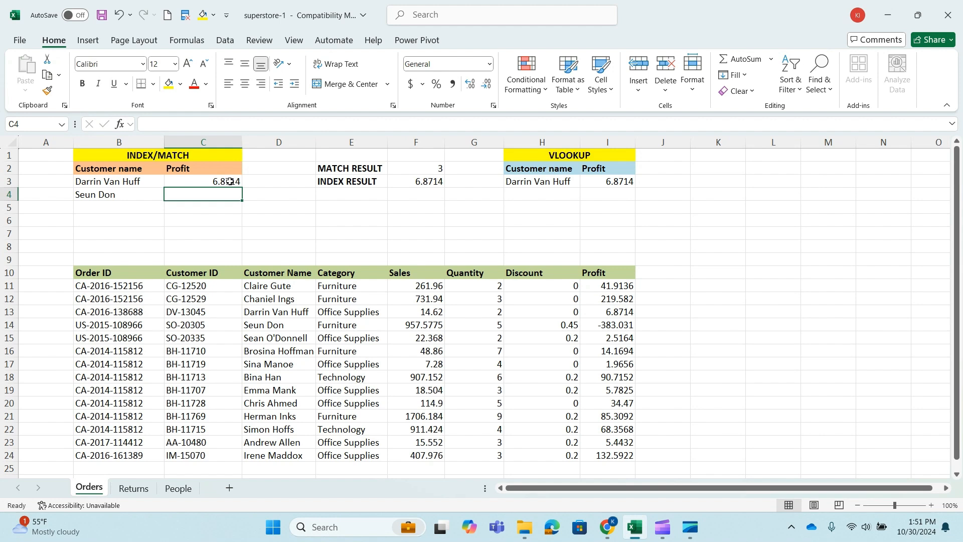
# Compare the ranges referenced by the VLOOKUP formula in I3 with those of the combined INDEX and MATCH formula in C3
pyautogui.click(626, 182)
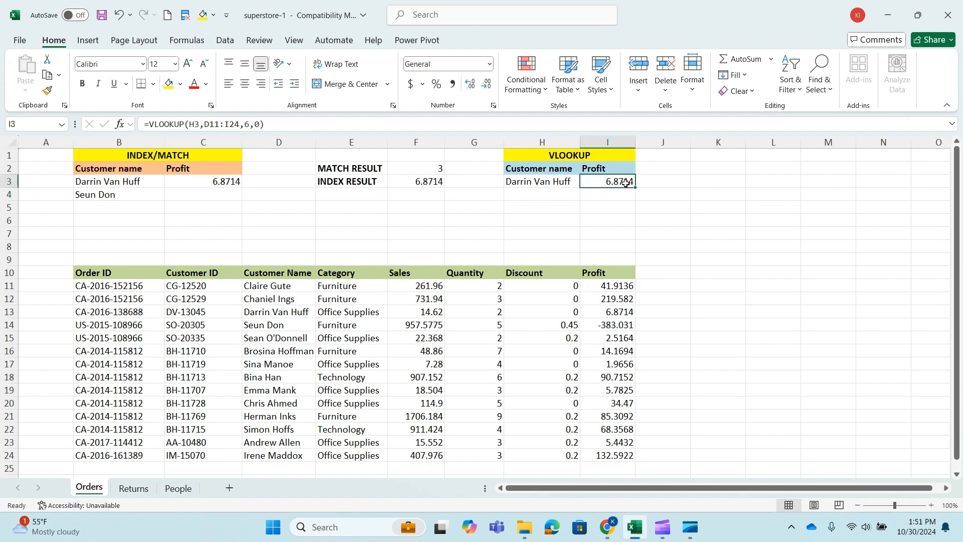
pyautogui.click(224, 124)
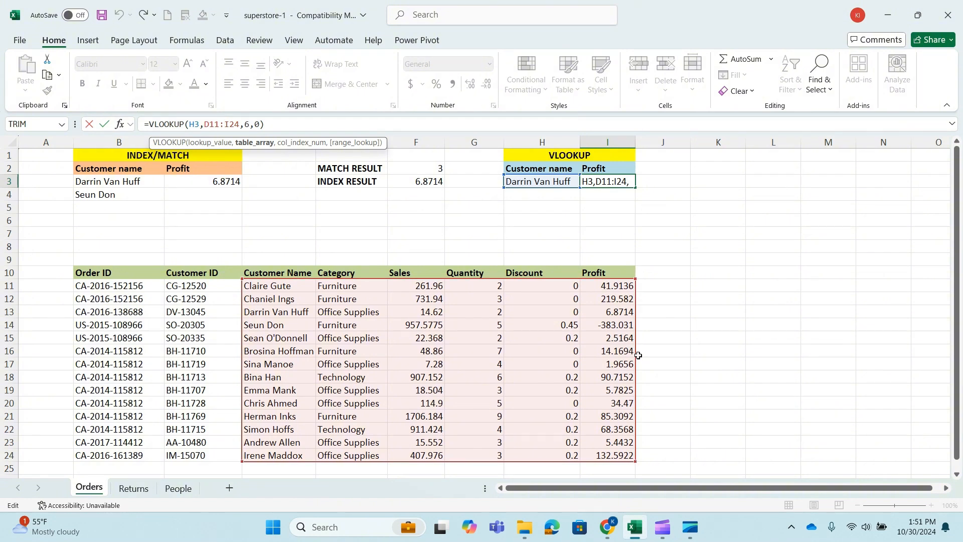
pyautogui.press('Return')
pyautogui.click(226, 184)
pyautogui.click(230, 124)
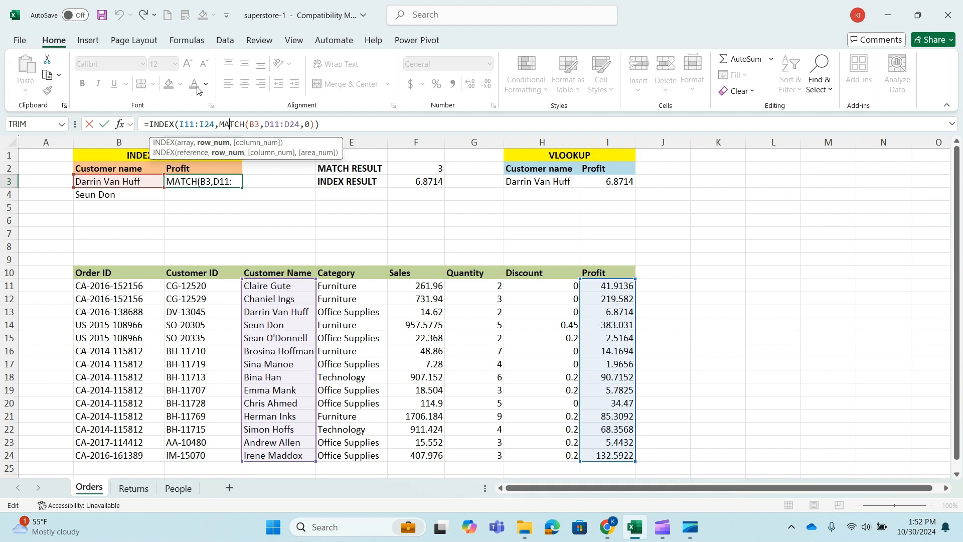
pyautogui.click(104, 124)
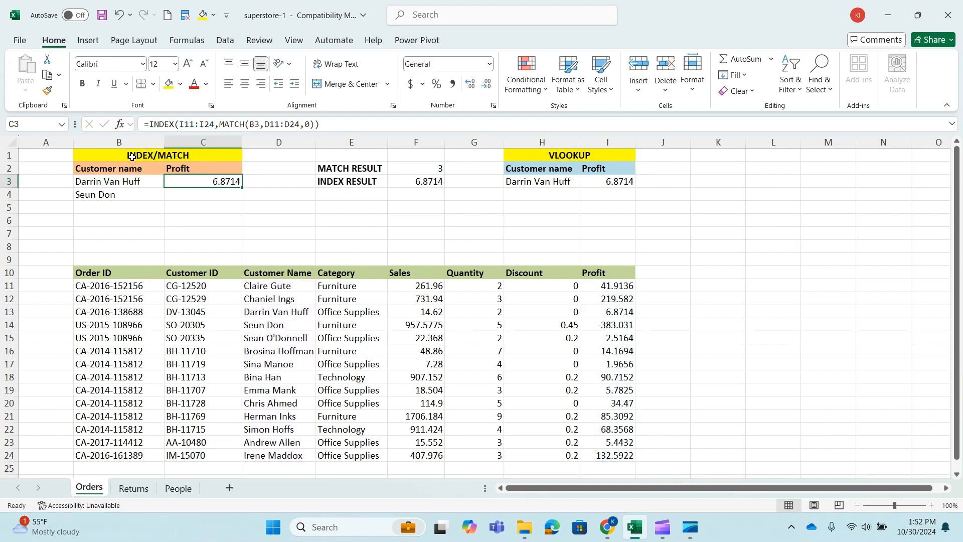
# Replace the lookup name in B3 with the name of the customer listed in row 18
pyautogui.click(143, 182)
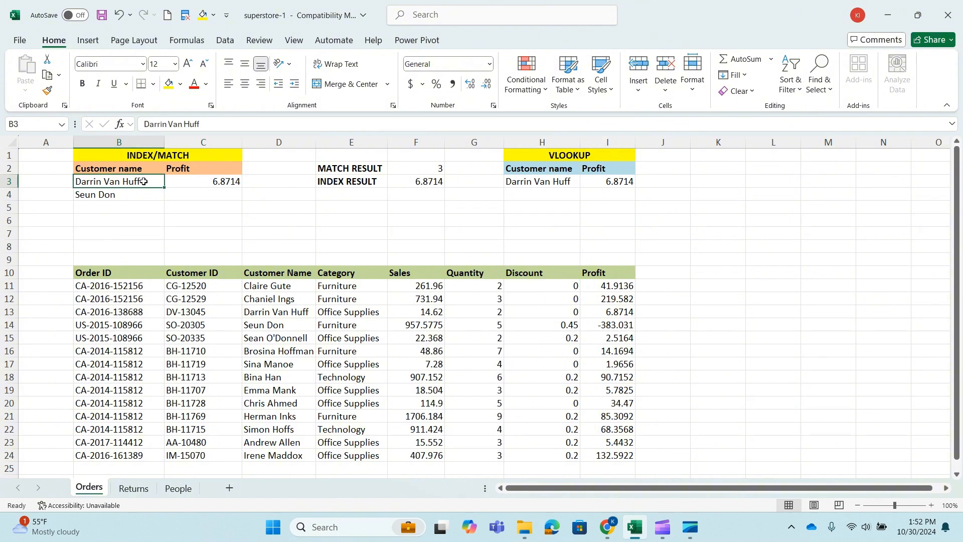
pyautogui.write('Bina Han')
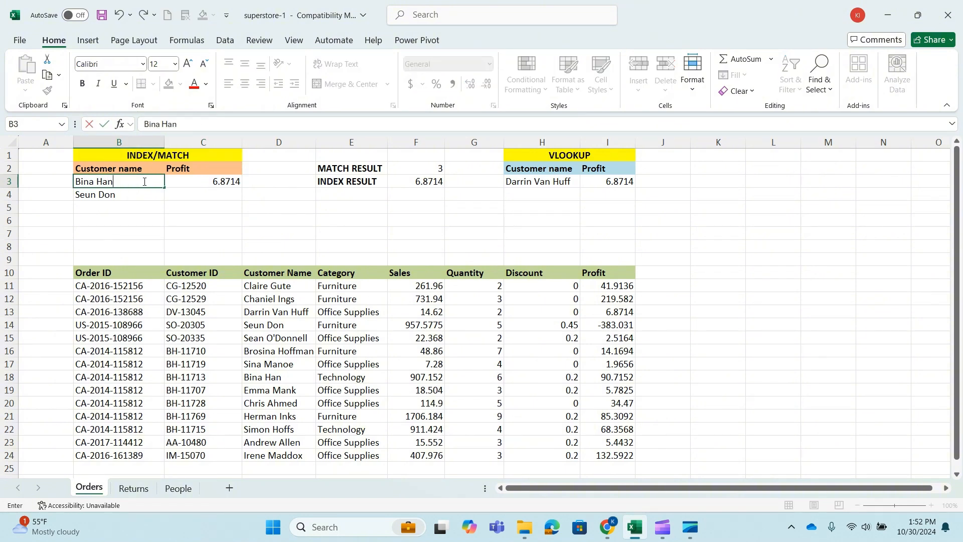
pyautogui.press('Return')
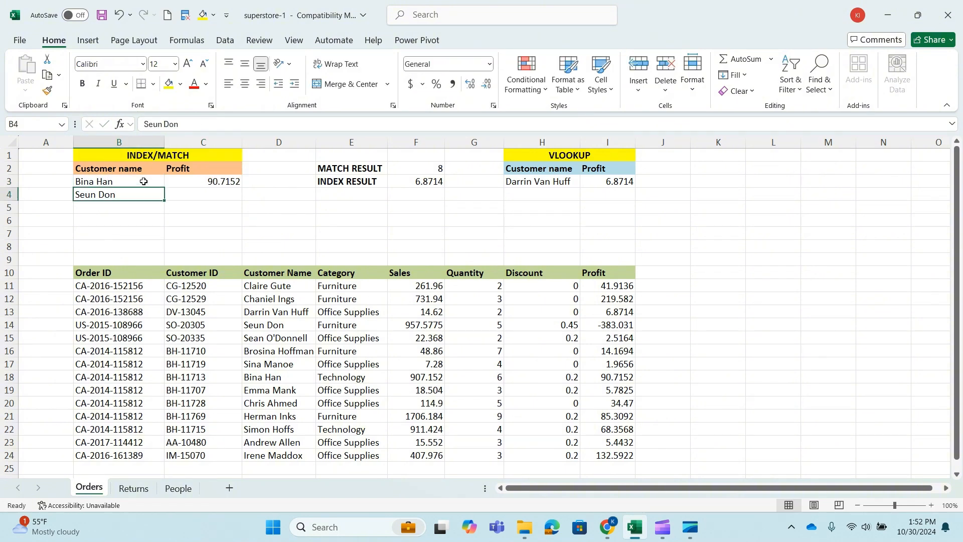
# Make both ranges in the C3 formula absolute, giving =INDEX($I$11:$I$24,MATCH(B3,$D$11:$D$24,0))
pyautogui.click(233, 184)
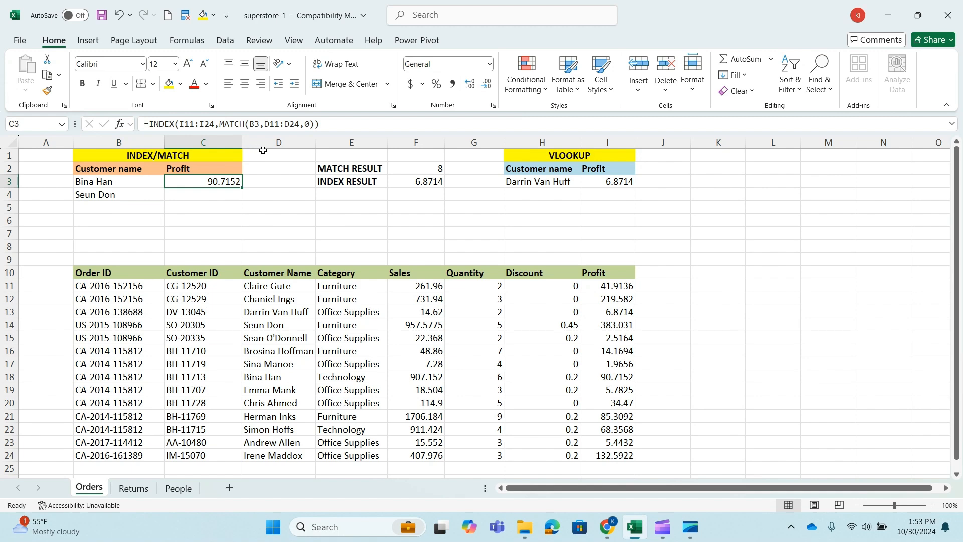
pyautogui.moveTo(180, 124); pyautogui.dragTo(211, 123)
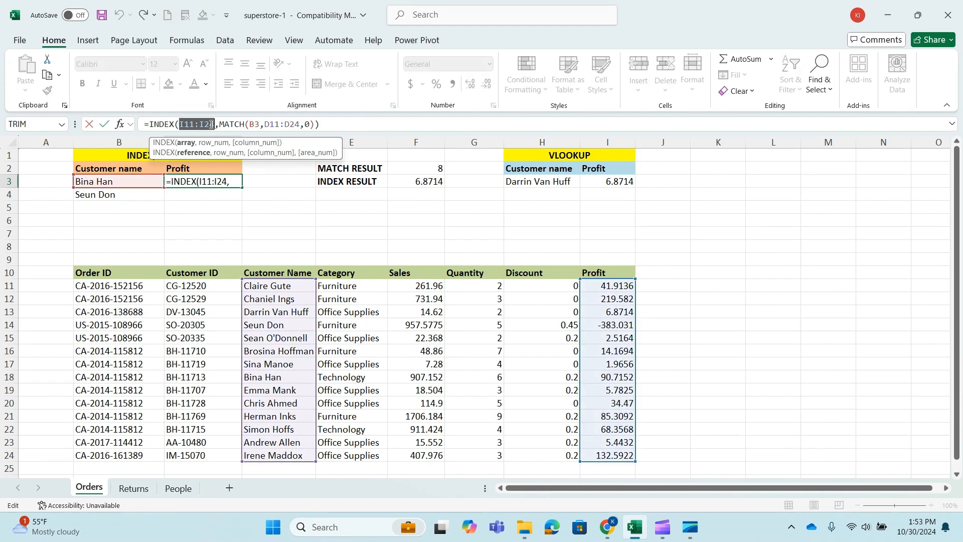
pyautogui.press('F4')
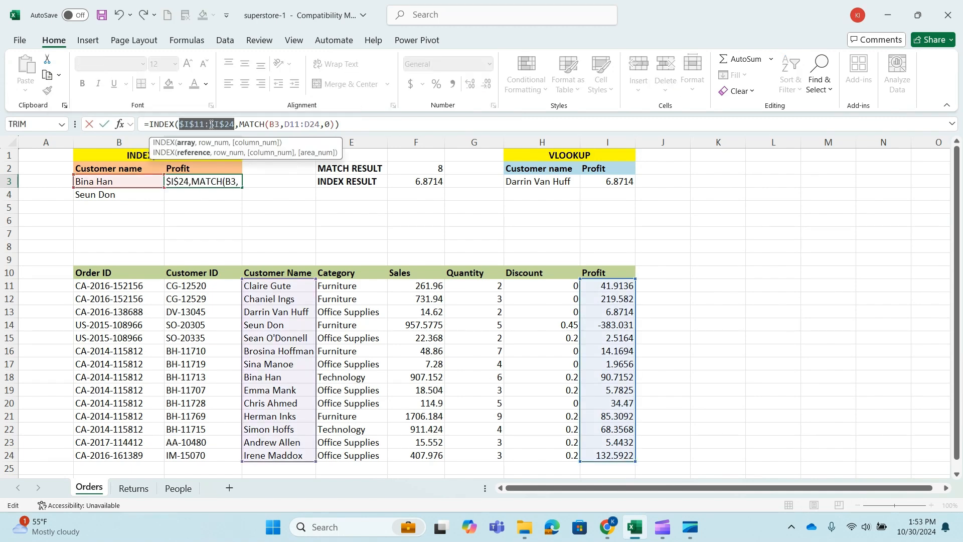
pyautogui.click(285, 126)
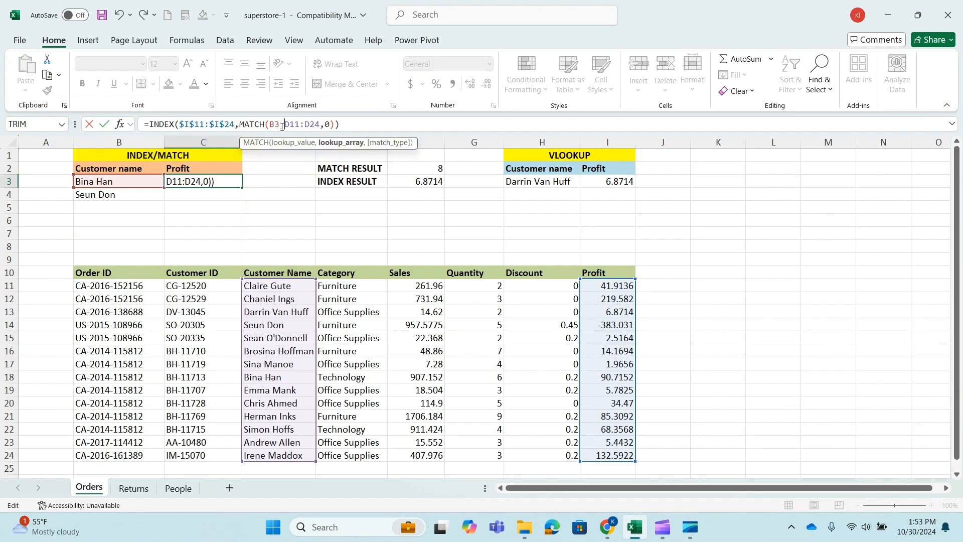
pyautogui.moveTo(285, 124); pyautogui.dragTo(319, 124)
pyautogui.press('F4')
pyautogui.hotkey('ctrl', 'Return')
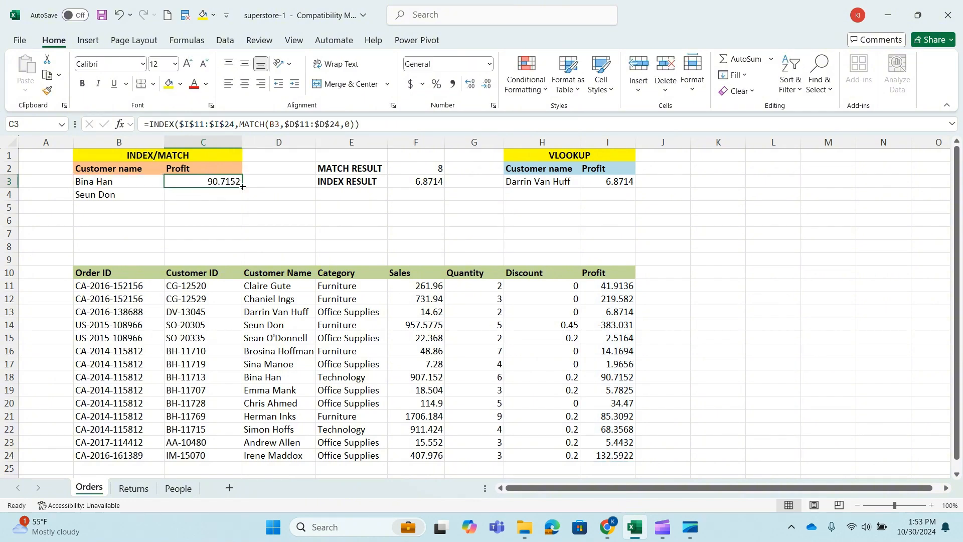
# Fill the C3 formula down to C4 and check its result against the customer's profit in row 14
pyautogui.moveTo(242, 187); pyautogui.dragTo(245, 200)
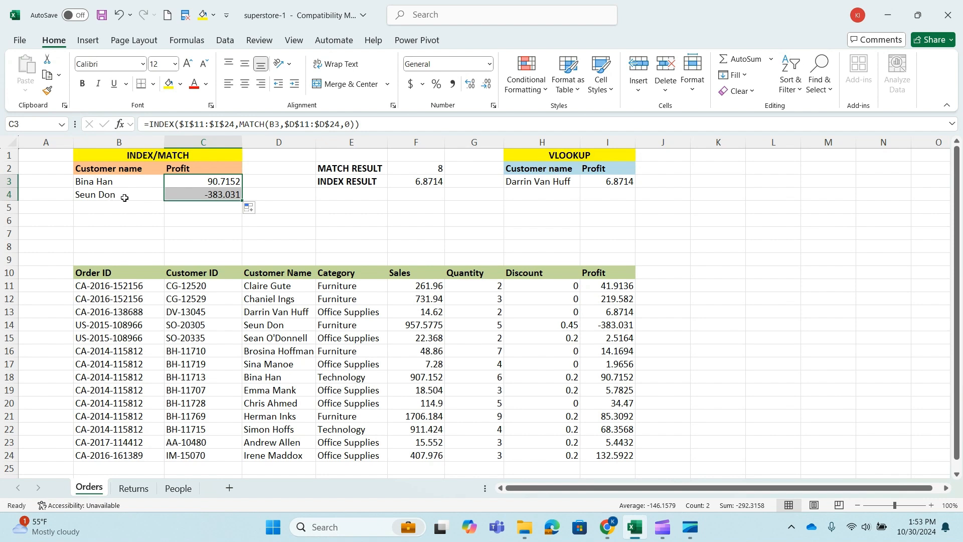
pyautogui.click(277, 325)
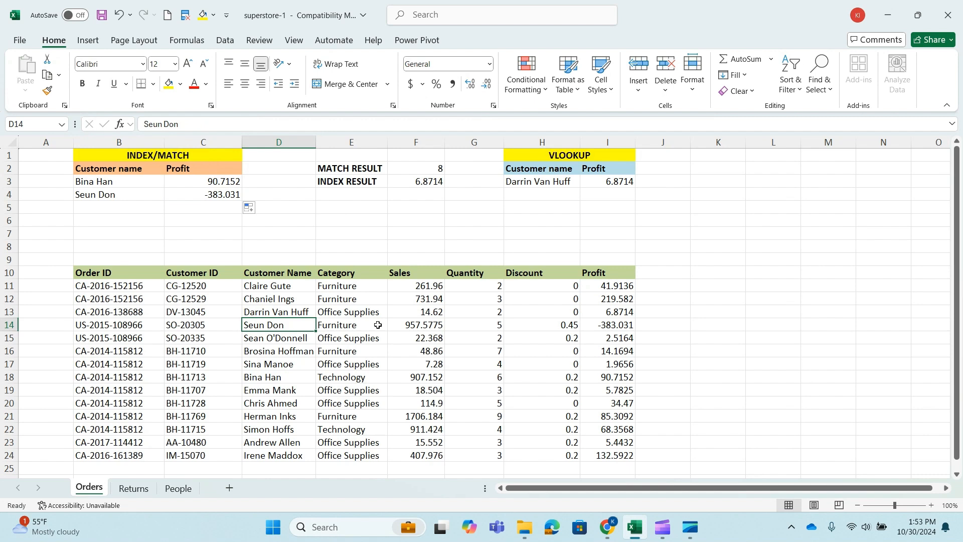
pyautogui.click(623, 329)
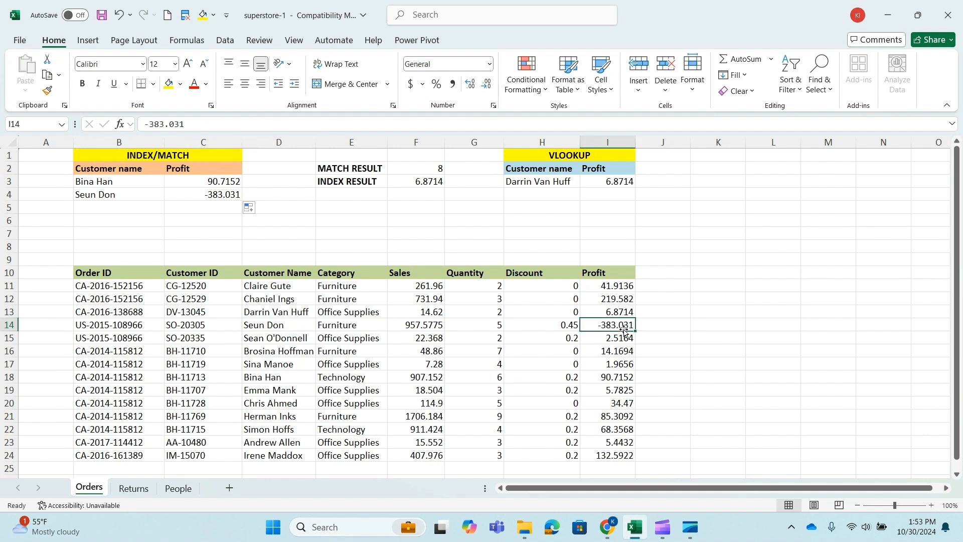